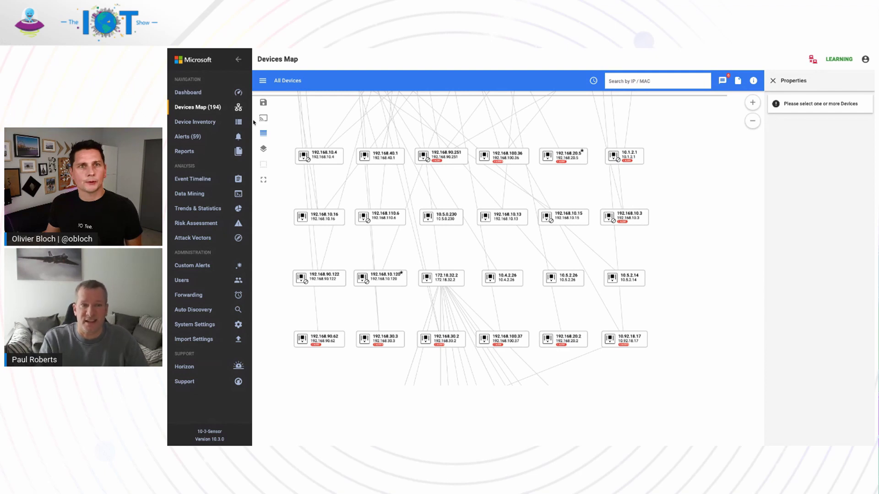
- Select PLC 192.168.10.120 and engineering station 192.168.10.105 and view their traffic details
{"action": "left_click", "coordinate": [378, 282]}
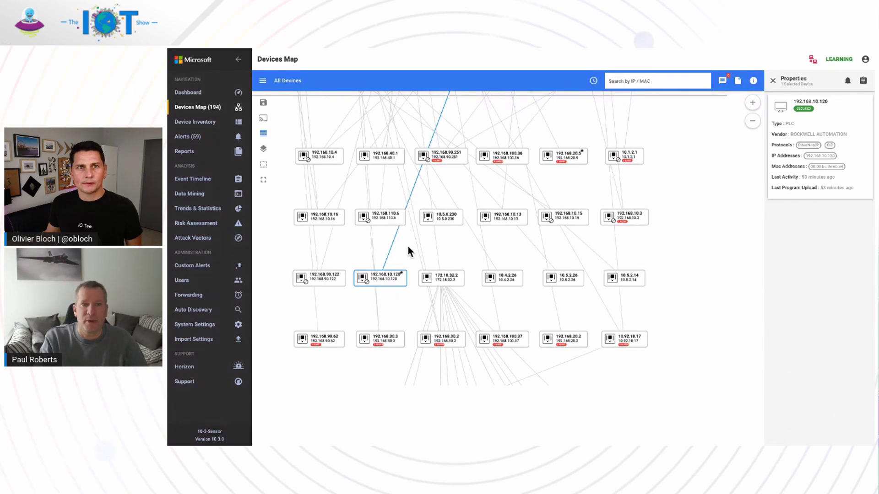
{"action": "left_click_drag", "start_coordinate": [408, 246], "coordinate": [391, 320]}
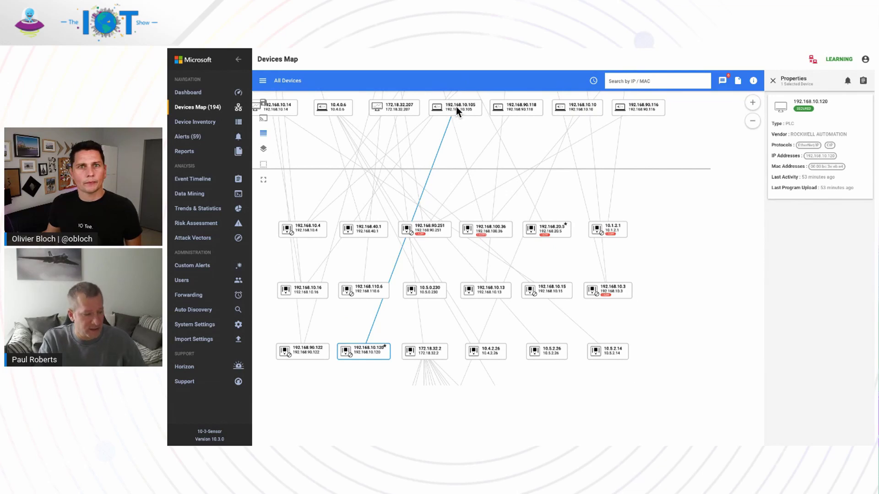
{"action": "left_click", "coordinate": [456, 108], "text": "ctrl"}
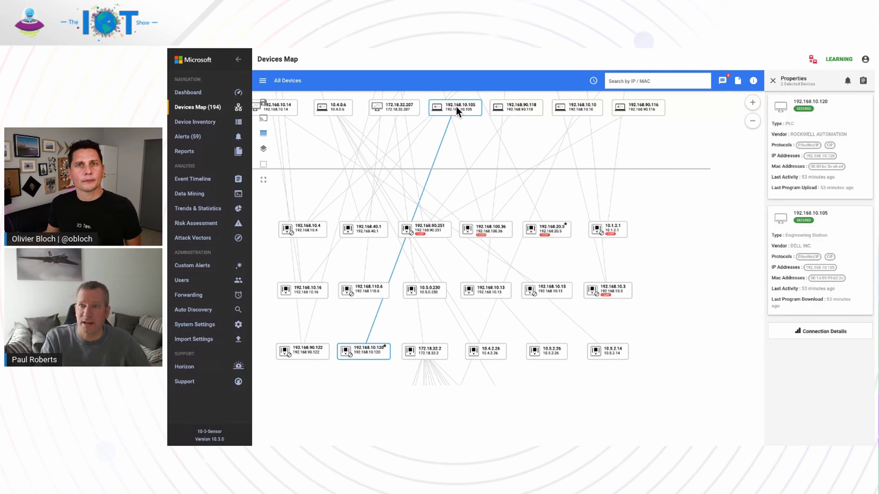
{"action": "left_click", "coordinate": [801, 332]}
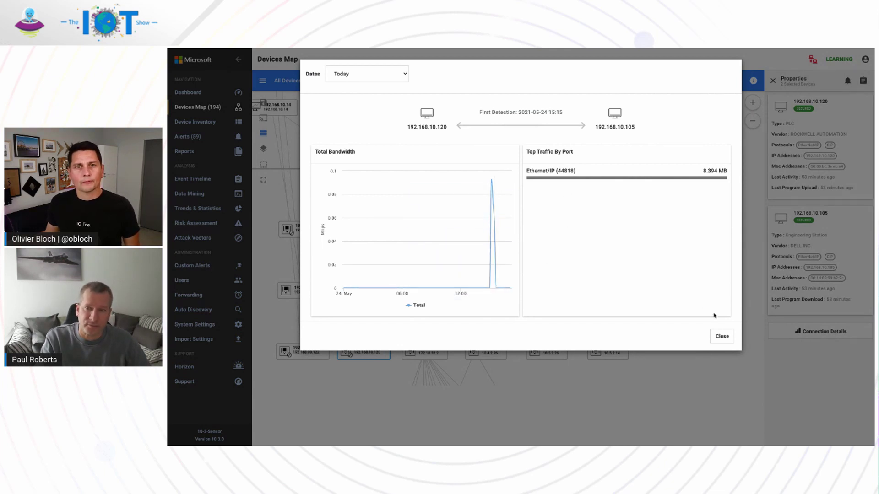
{"action": "left_click", "coordinate": [720, 336]}
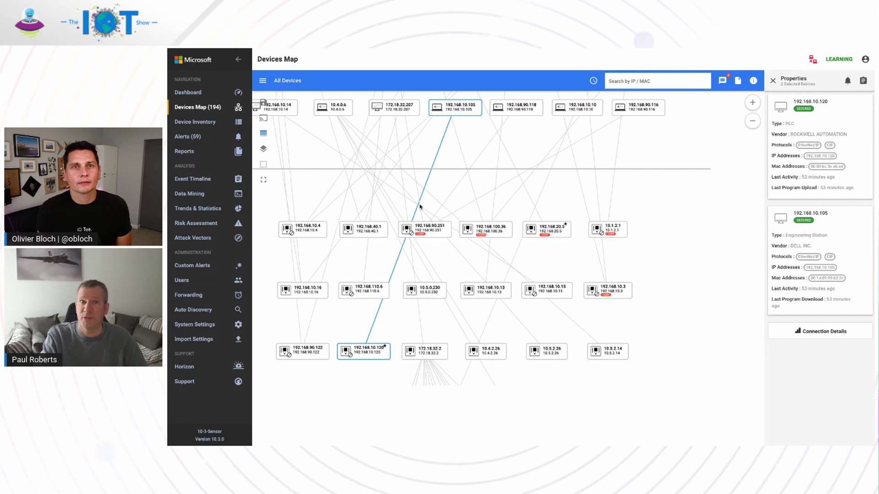
{"action": "right_click", "coordinate": [362, 354]}
- View PLC 192.168.10.120's full properties and its Default backplane slot, then close them
{"action": "left_click", "coordinate": [338, 388]}
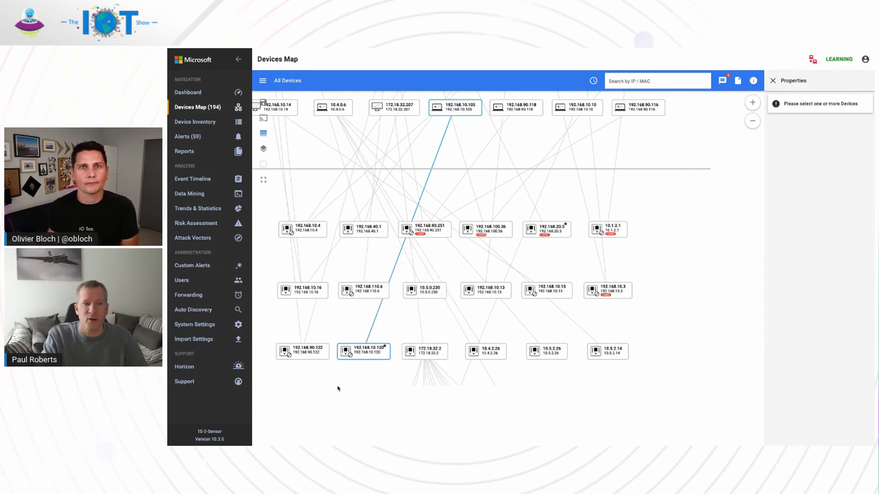
{"action": "left_click", "coordinate": [361, 352]}
{"action": "right_click", "coordinate": [361, 352]}
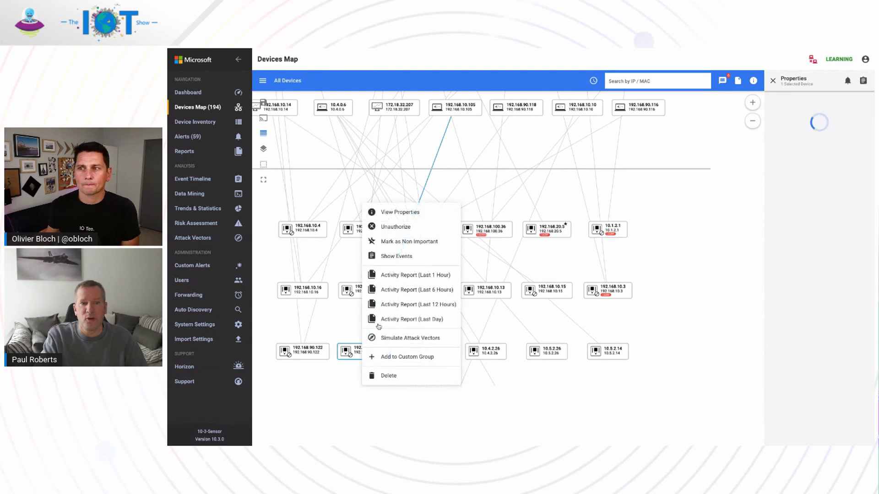
{"action": "left_click", "coordinate": [408, 213]}
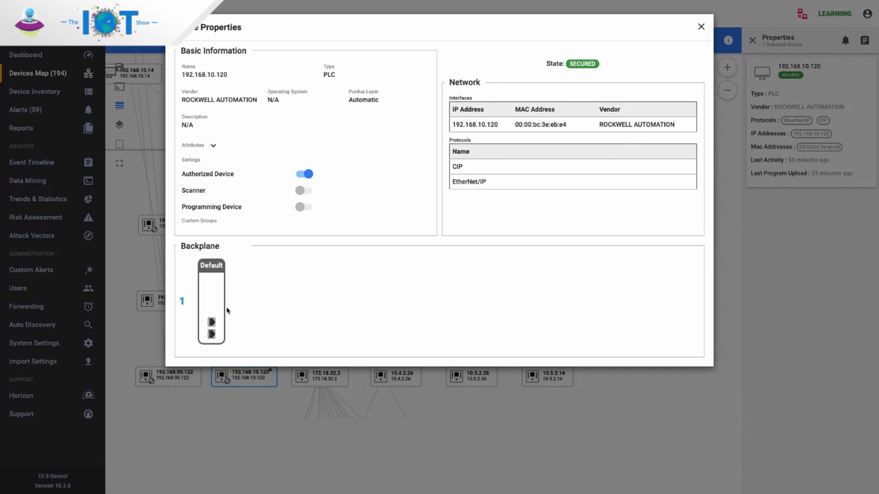
{"action": "left_click", "coordinate": [210, 297]}
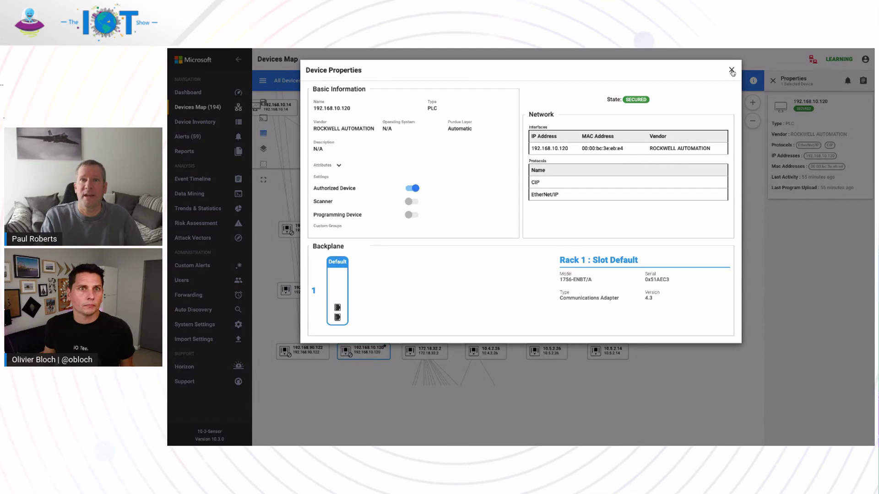
{"action": "left_click", "coordinate": [731, 70]}
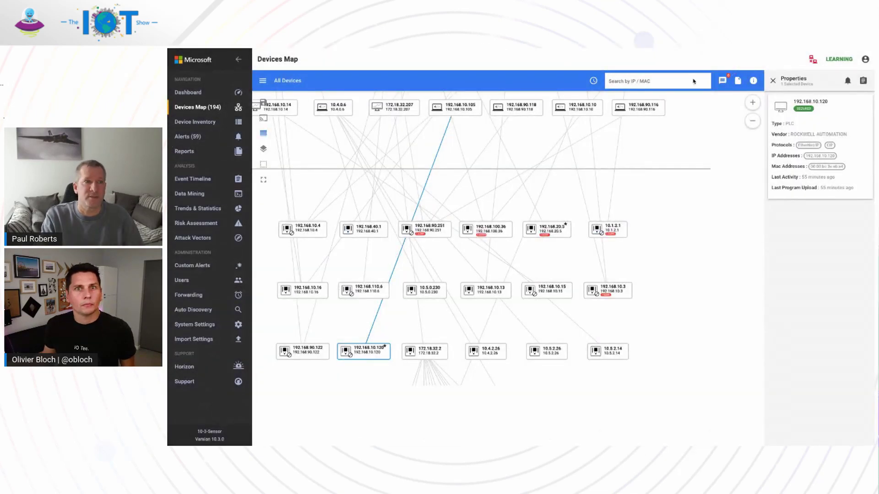
- Open the Alerts page and show the pinned DoublePulsar SMB alert details
{"action": "left_click", "coordinate": [192, 137]}
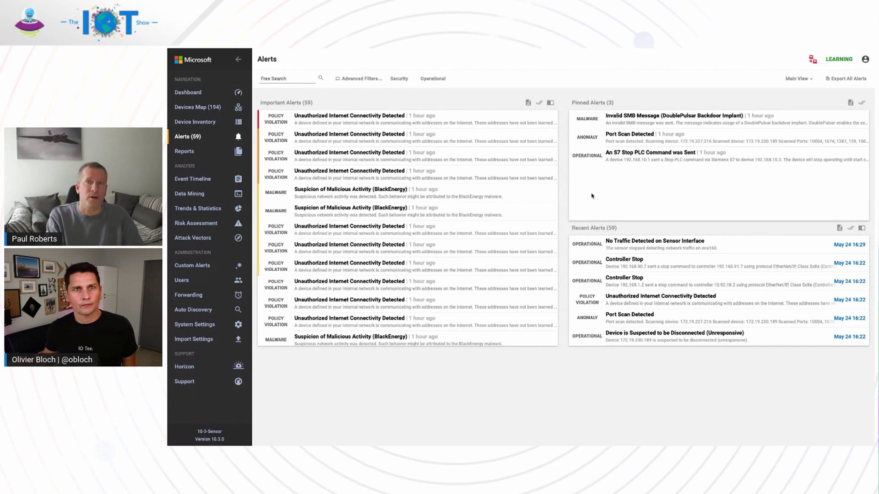
{"action": "left_click", "coordinate": [625, 119]}
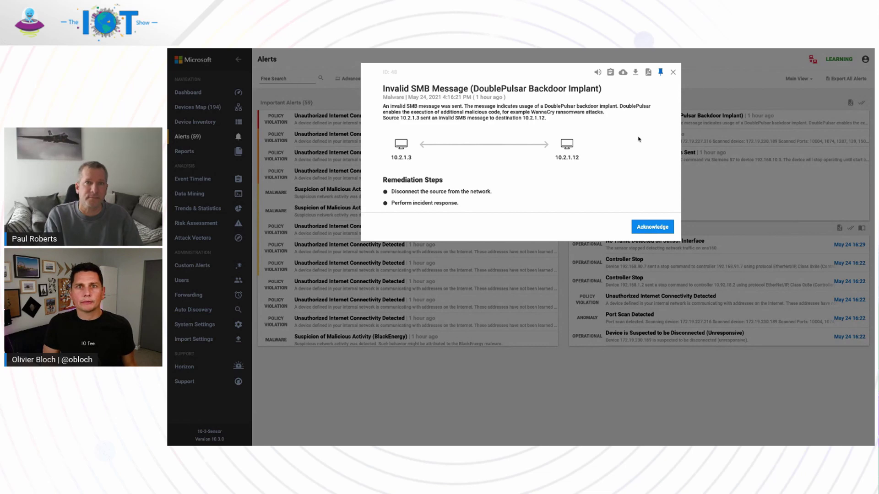
- Dismiss the SMB alert and show the pinned 'S7 Stop PLC Command was Sent' alert
{"action": "key", "text": "Escape"}
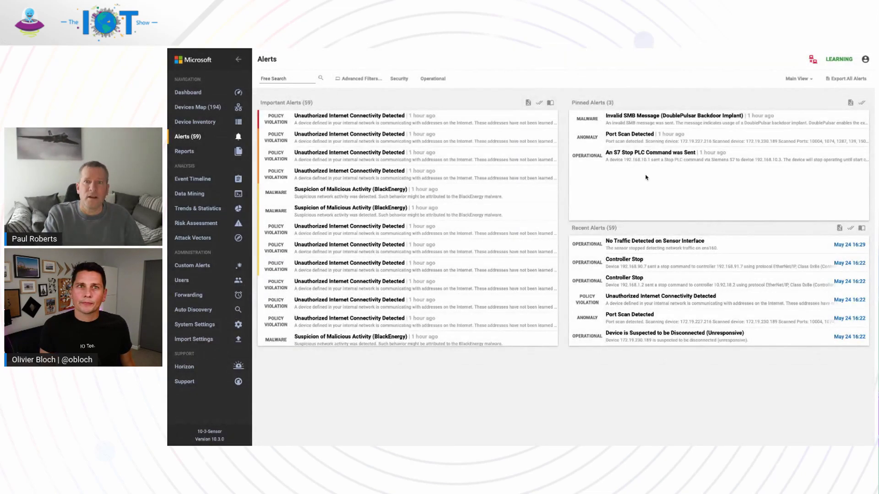
{"action": "mouse_move", "coordinate": [631, 157]}
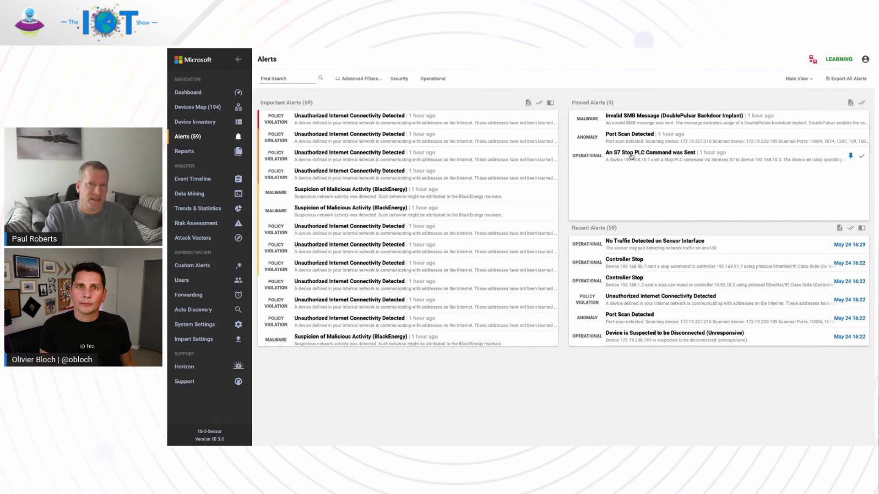
{"action": "left_click", "coordinate": [631, 157]}
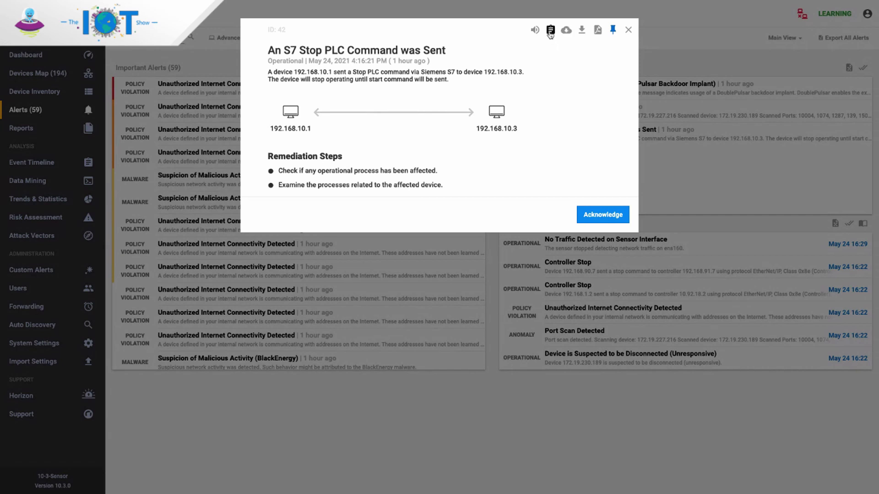
- Go to the Event Timeline with the S7 Stop PLC Command event highlighted
{"action": "left_click", "coordinate": [551, 30]}
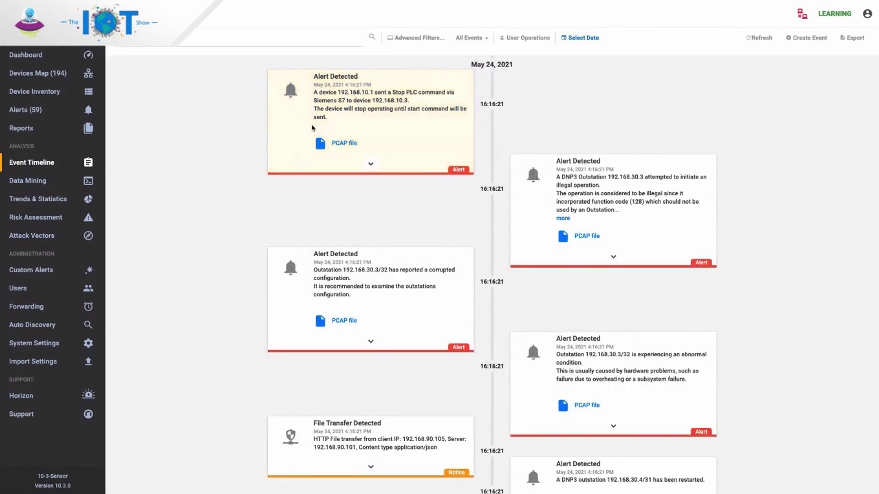
- Scroll down the timeline to older PLC programming, controller stop and start events
{"action": "scroll", "coordinate": [233, 214], "scroll_direction": "down", "scroll_amount": 2}
{"action": "scroll", "coordinate": [233, 213], "scroll_direction": "down", "scroll_amount": 1}
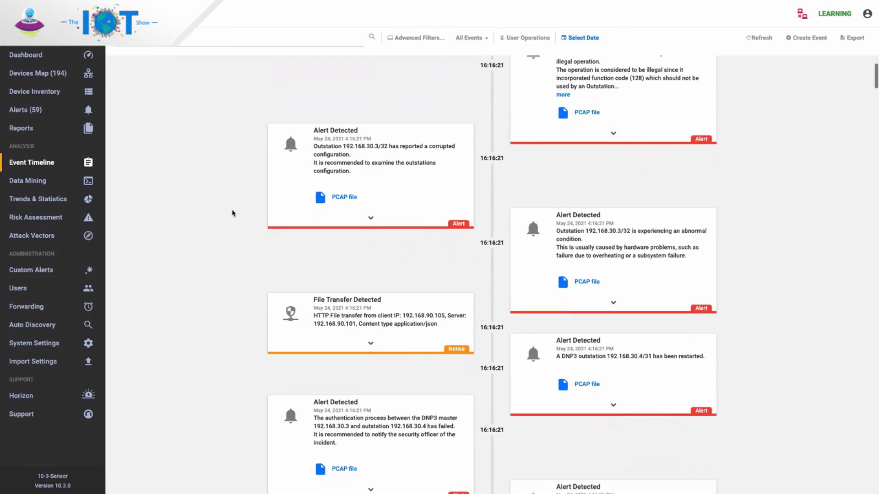
{"action": "scroll", "coordinate": [233, 213], "scroll_direction": "down", "scroll_amount": 1}
{"action": "scroll", "coordinate": [233, 214], "scroll_direction": "down", "scroll_amount": 1}
{"action": "scroll", "coordinate": [233, 213], "scroll_direction": "down", "scroll_amount": 2}
{"action": "scroll", "coordinate": [233, 213], "scroll_direction": "down", "scroll_amount": 1}
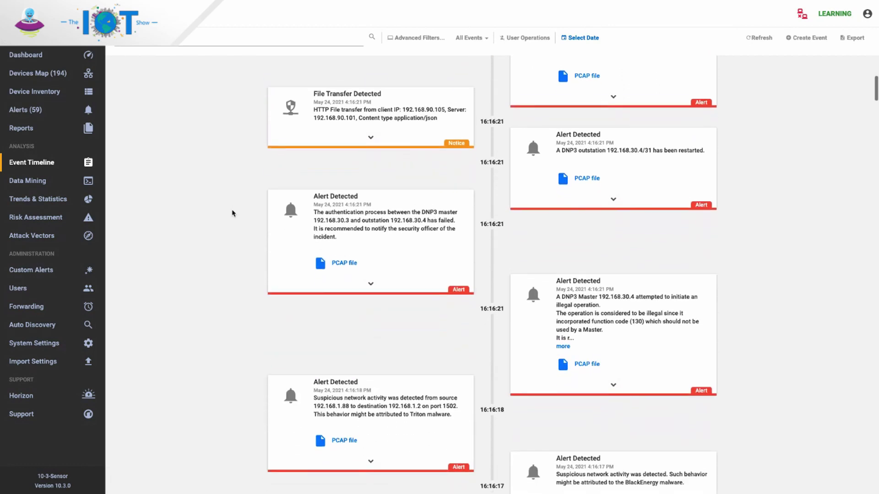
{"action": "scroll", "coordinate": [233, 214], "scroll_direction": "down", "scroll_amount": 2}
{"action": "scroll", "coordinate": [233, 214], "scroll_direction": "down", "scroll_amount": 2}
{"action": "scroll", "coordinate": [233, 213], "scroll_direction": "down", "scroll_amount": 2}
{"action": "scroll", "coordinate": [233, 213], "scroll_direction": "down", "scroll_amount": 2}
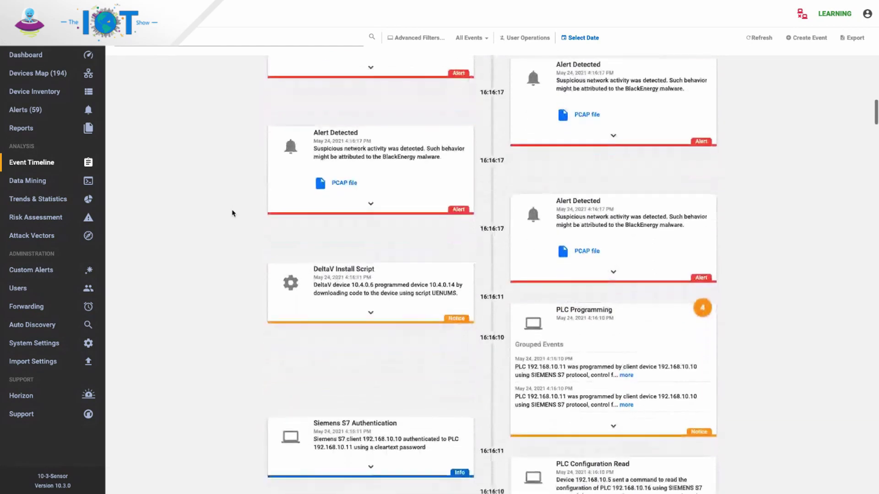
{"action": "scroll", "coordinate": [233, 213], "scroll_direction": "down", "scroll_amount": 1}
{"action": "scroll", "coordinate": [233, 214], "scroll_direction": "down", "scroll_amount": 2}
{"action": "scroll", "coordinate": [233, 214], "scroll_direction": "down", "scroll_amount": 1}
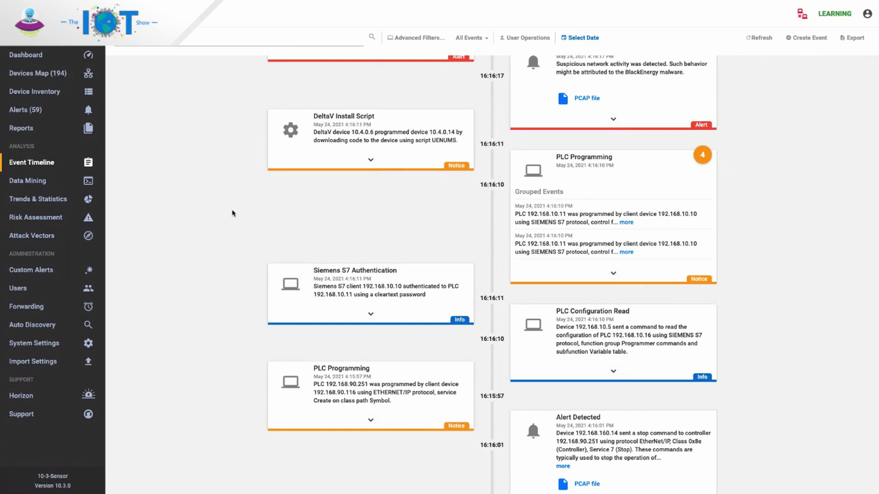
{"action": "scroll", "coordinate": [233, 213], "scroll_direction": "down", "scroll_amount": 2}
{"action": "scroll", "coordinate": [233, 213], "scroll_direction": "down", "scroll_amount": 1}
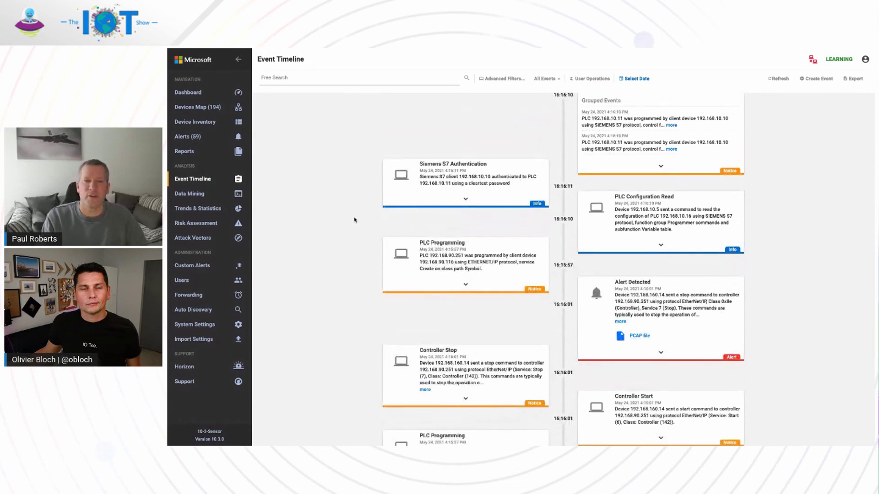
- Run a Free Search for 's7' to list only Siemens S7 events
{"action": "left_click", "coordinate": [302, 79]}
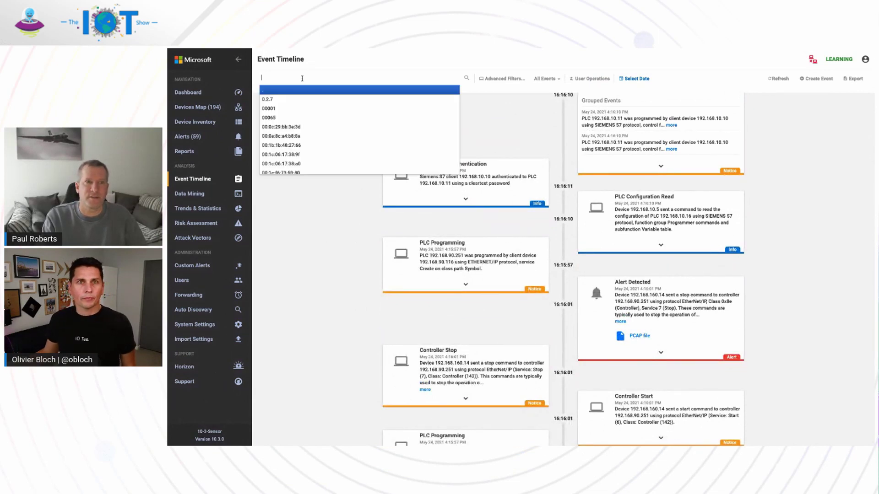
{"action": "type", "text": "s7"}
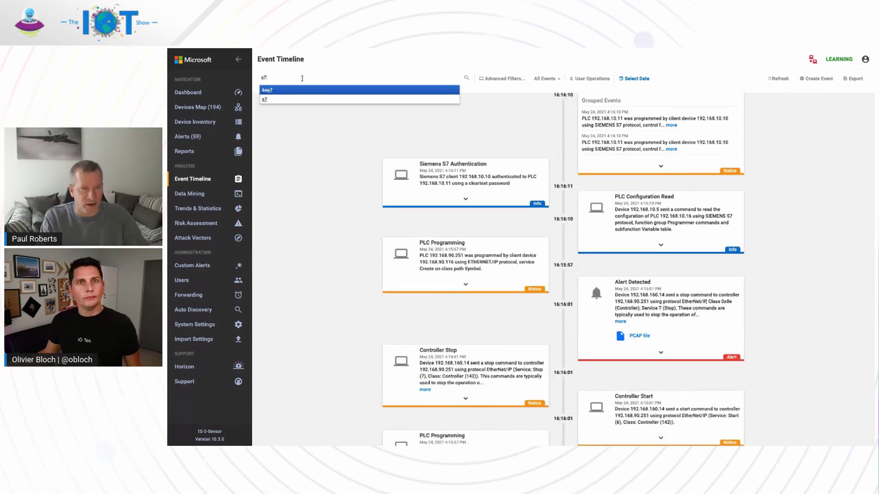
{"action": "left_click", "coordinate": [285, 98]}
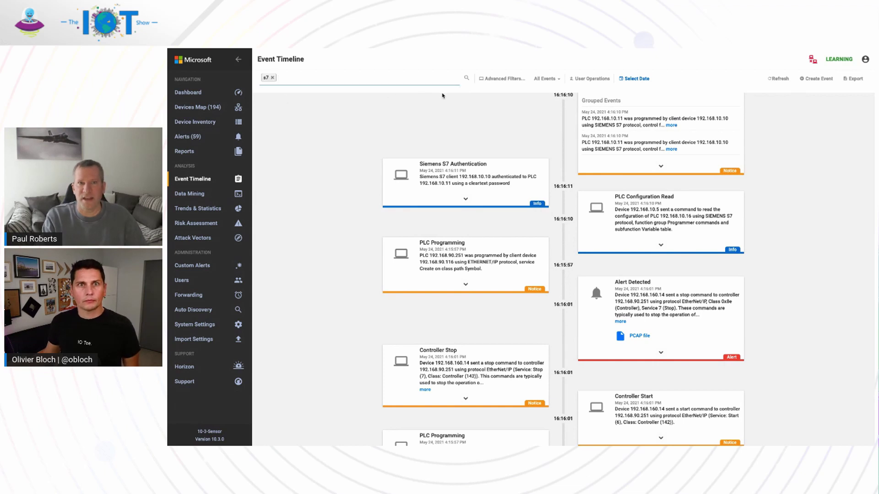
{"action": "left_click", "coordinate": [466, 78]}
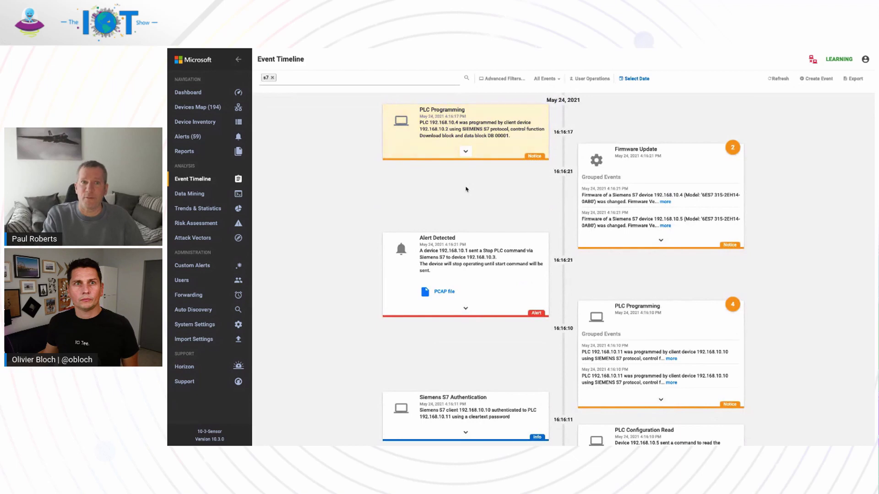
{"action": "scroll", "coordinate": [371, 188], "scroll_direction": "down", "scroll_amount": 3}
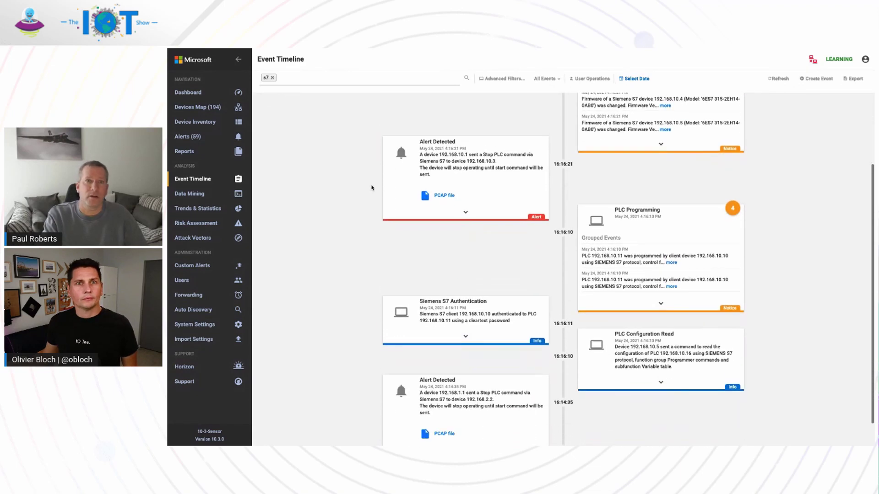
{"action": "scroll", "coordinate": [371, 188], "scroll_direction": "up", "scroll_amount": 3}
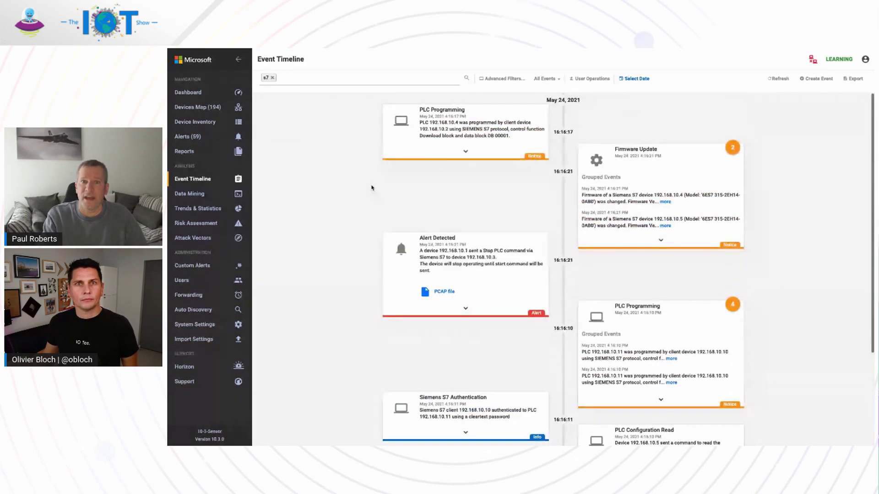